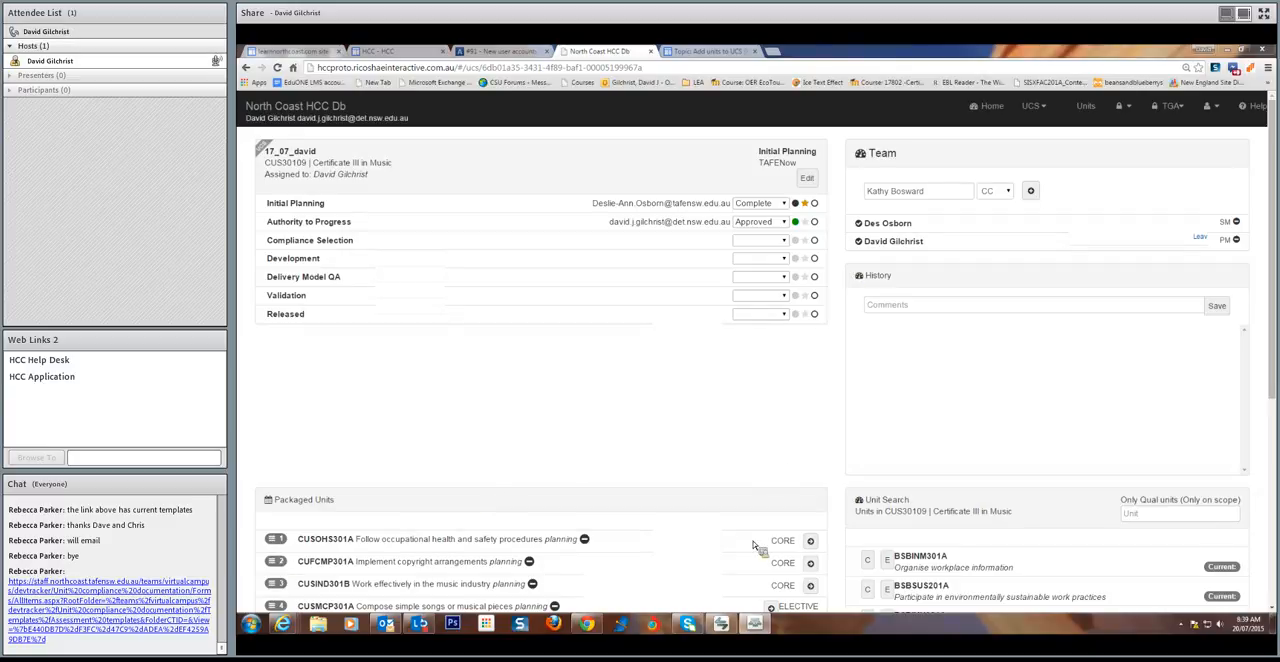
# Re-enter the existing contact's name in the Team section and add that person to the site team with the CC role
pyautogui.click(938, 194)
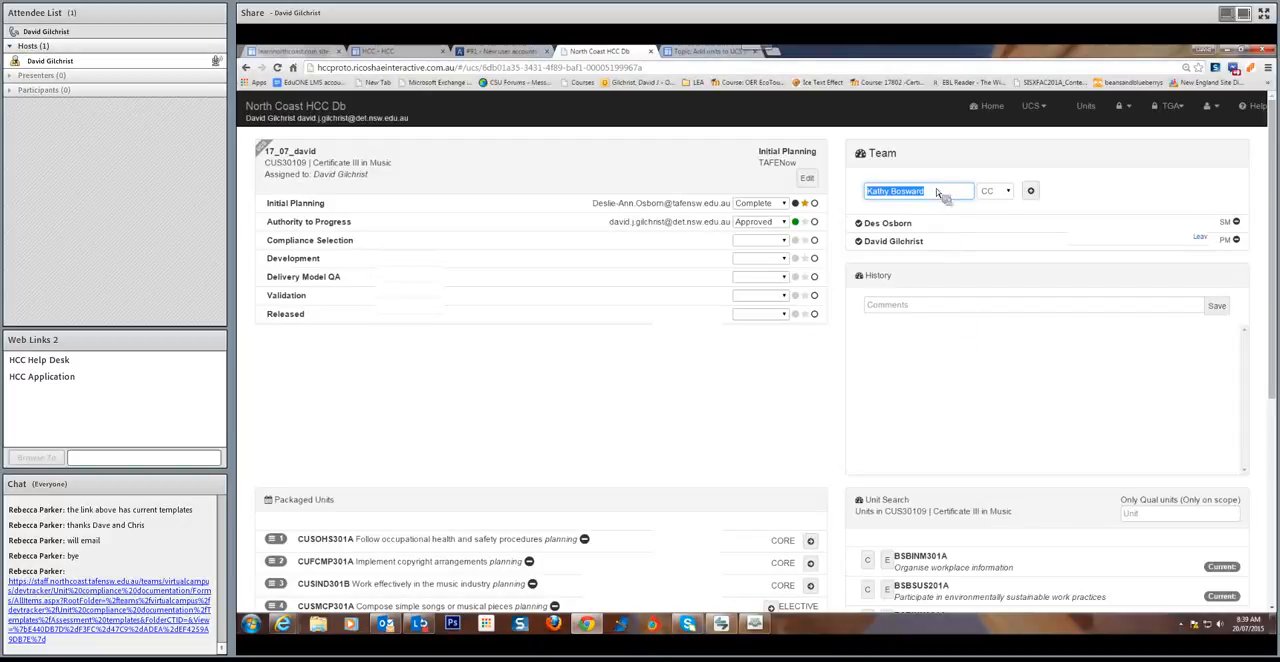
pyautogui.write('kath')
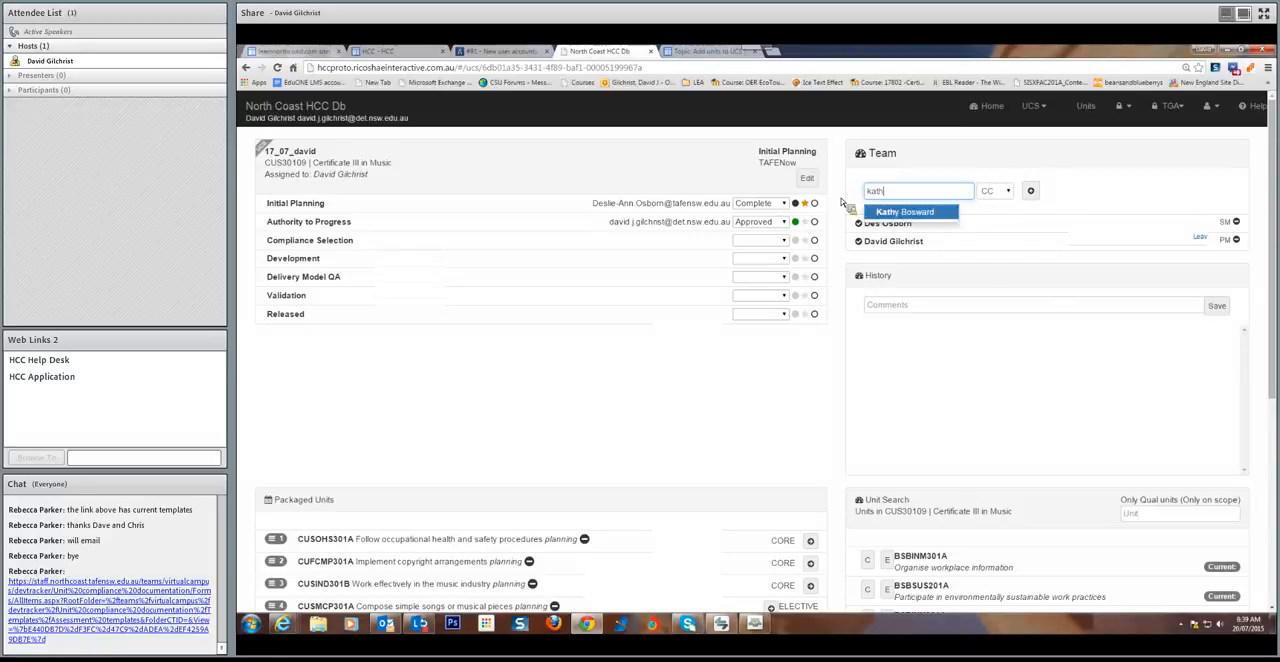
pyautogui.click(910, 213)
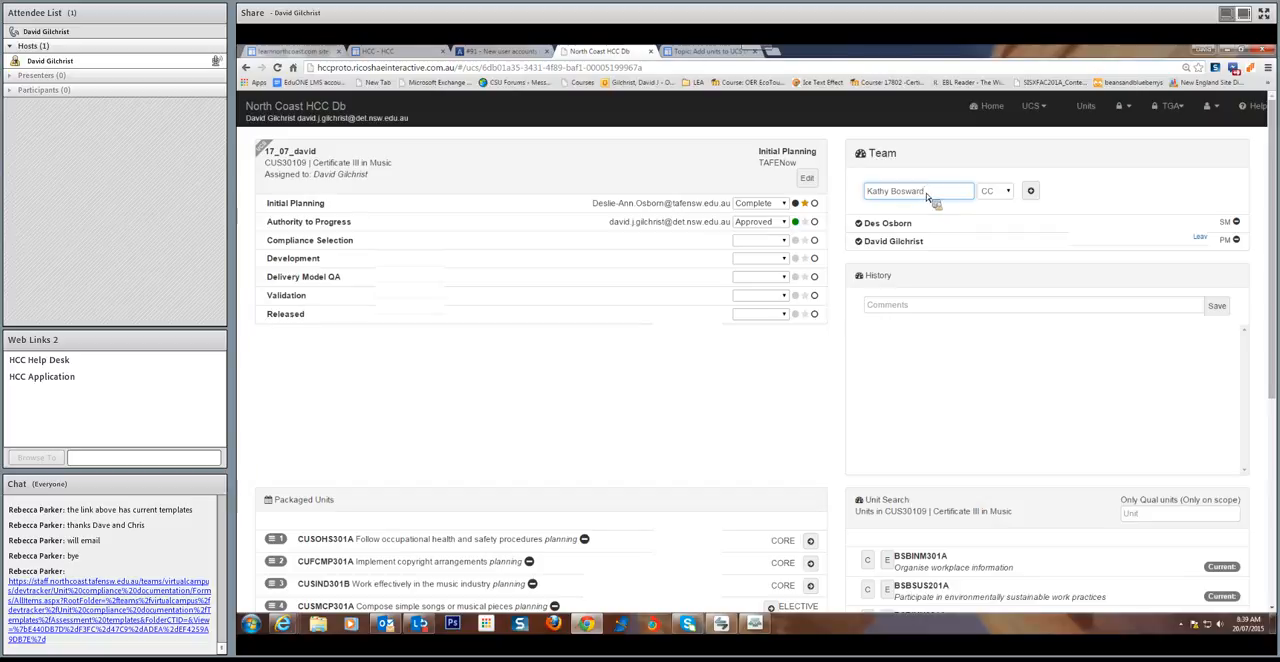
pyautogui.click(1007, 196)
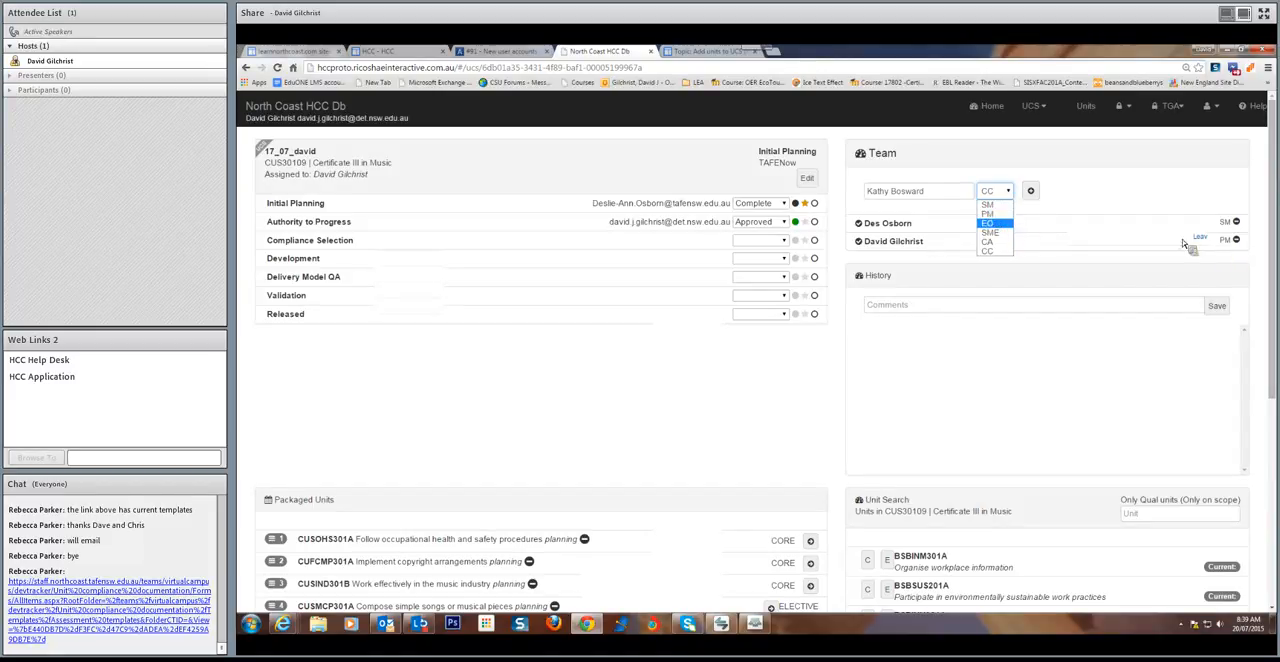
pyautogui.click(990, 252)
pyautogui.click(1031, 192)
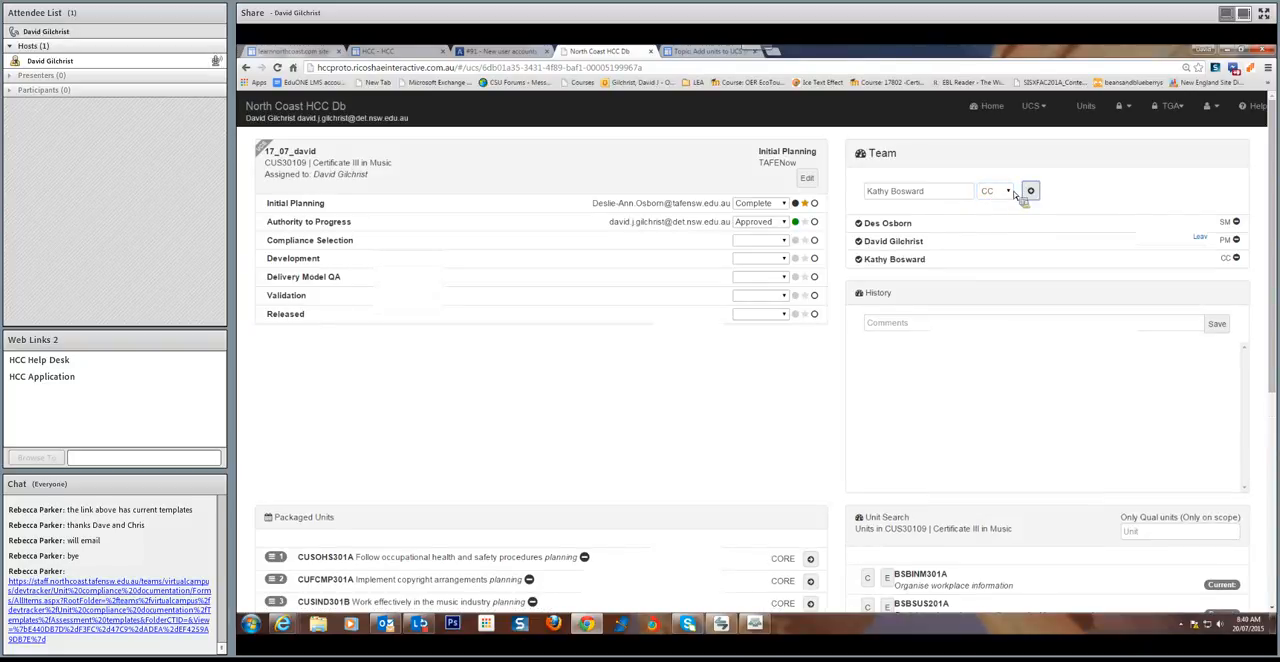
# Replace the team contact with a second colleague's name and add that person to the team with the PM role
pyautogui.tripleClick(900, 191)
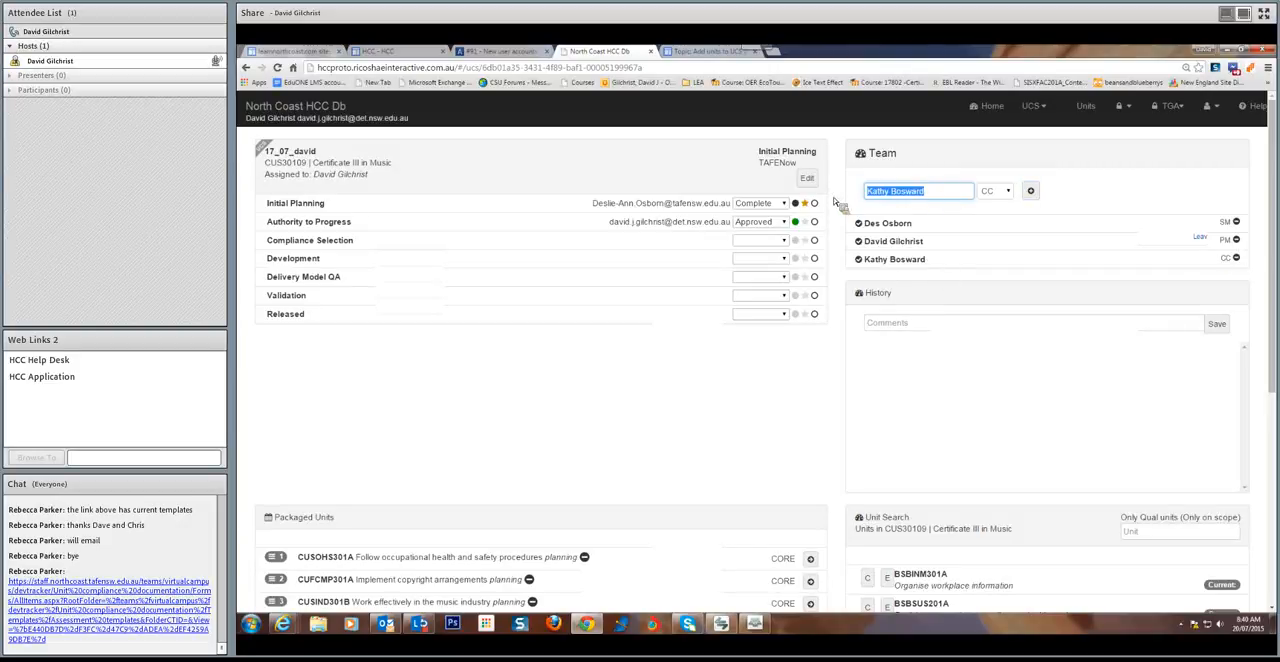
pyautogui.write('re')
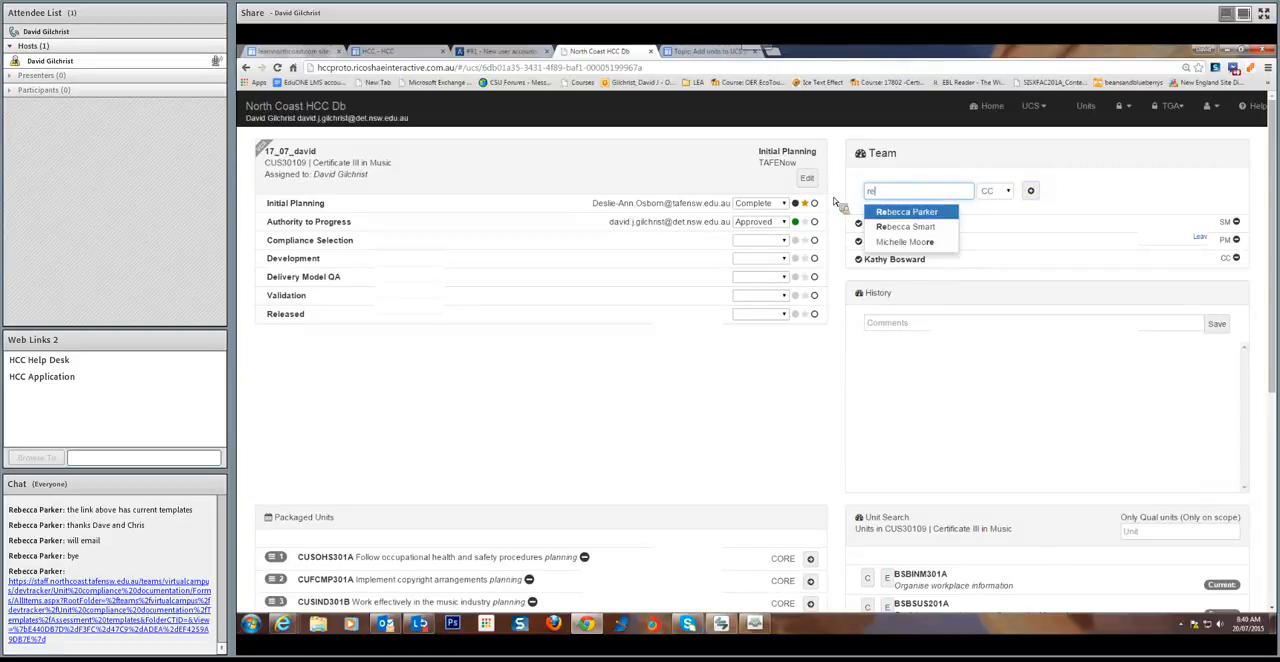
pyautogui.click(888, 213)
pyautogui.click(995, 190)
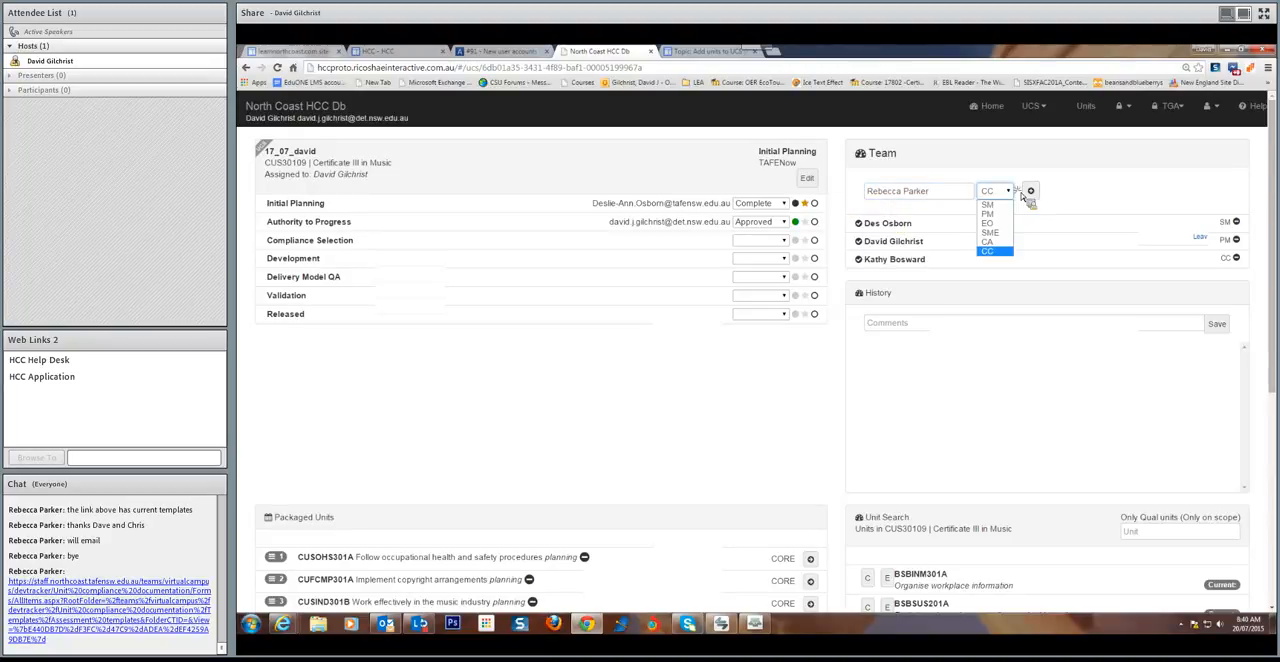
pyautogui.click(1003, 213)
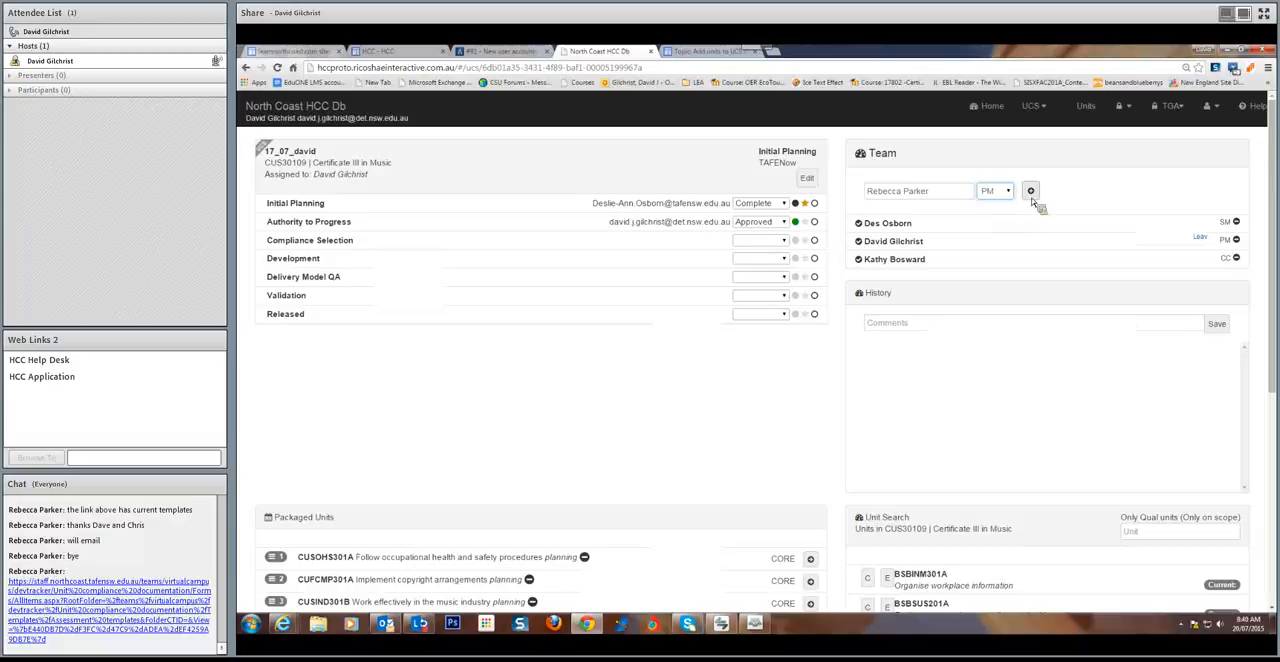
pyautogui.click(1031, 192)
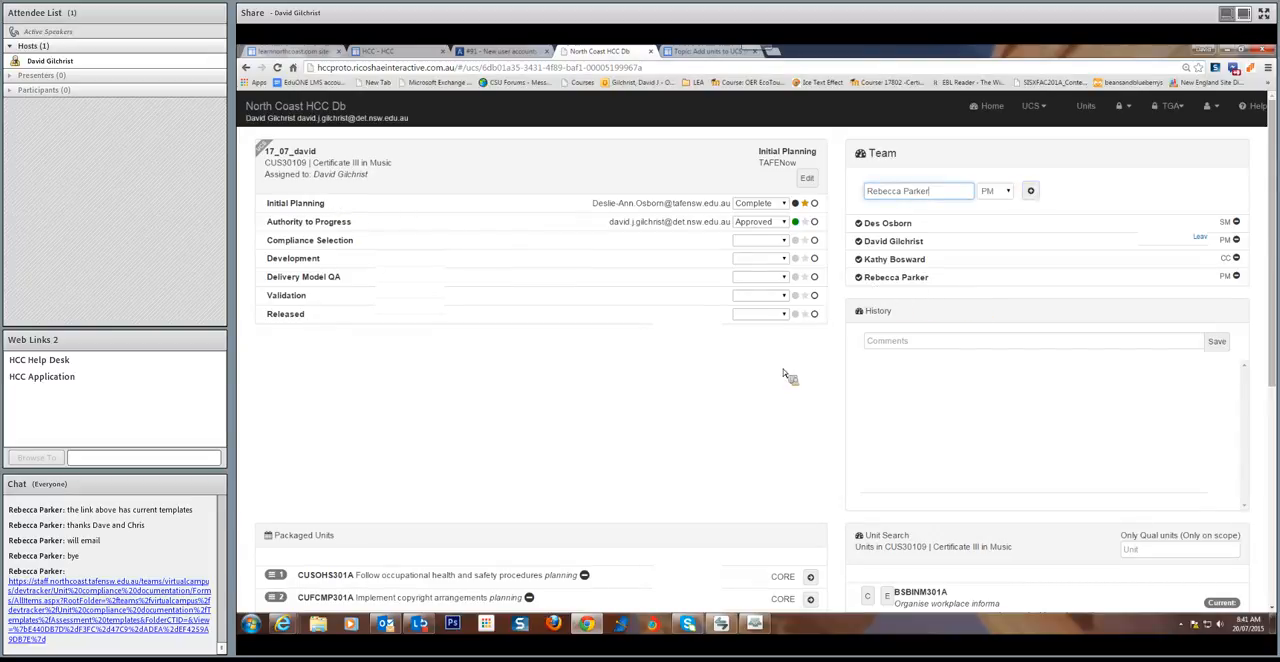
# Look up a third colleague by name and add that person to the team with the CA role
pyautogui.moveTo(957, 193); pyautogui.dragTo(831, 191)
pyautogui.write('re')
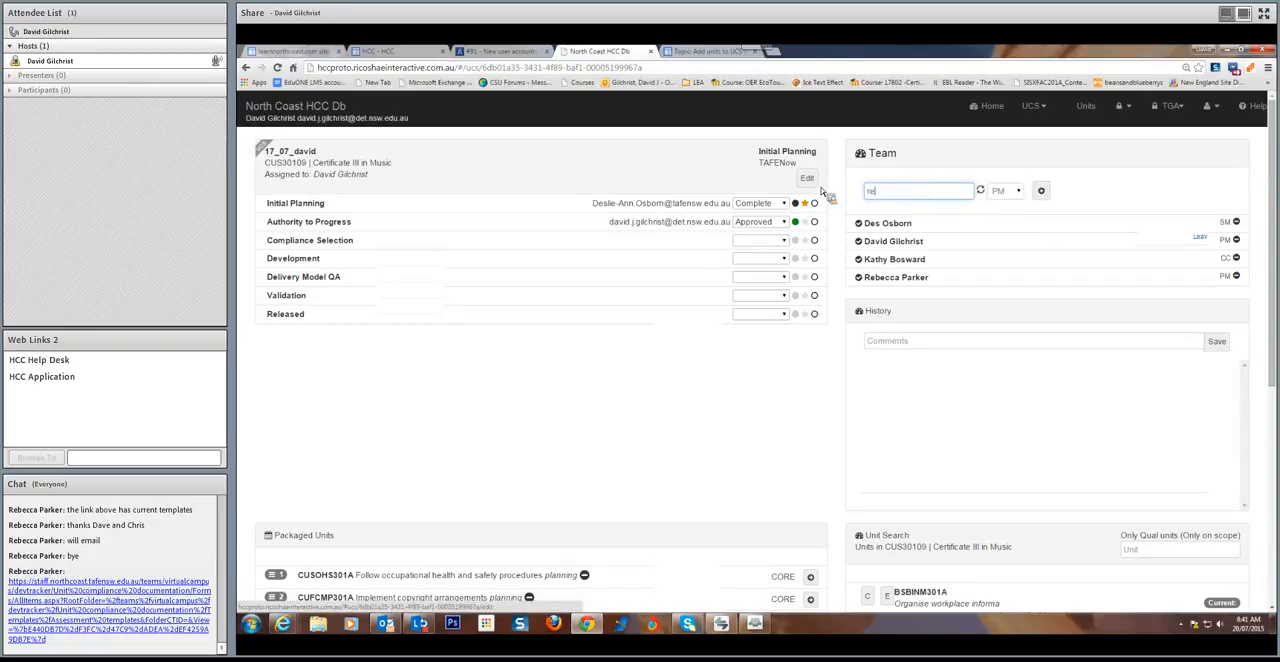
pyautogui.press('Down')
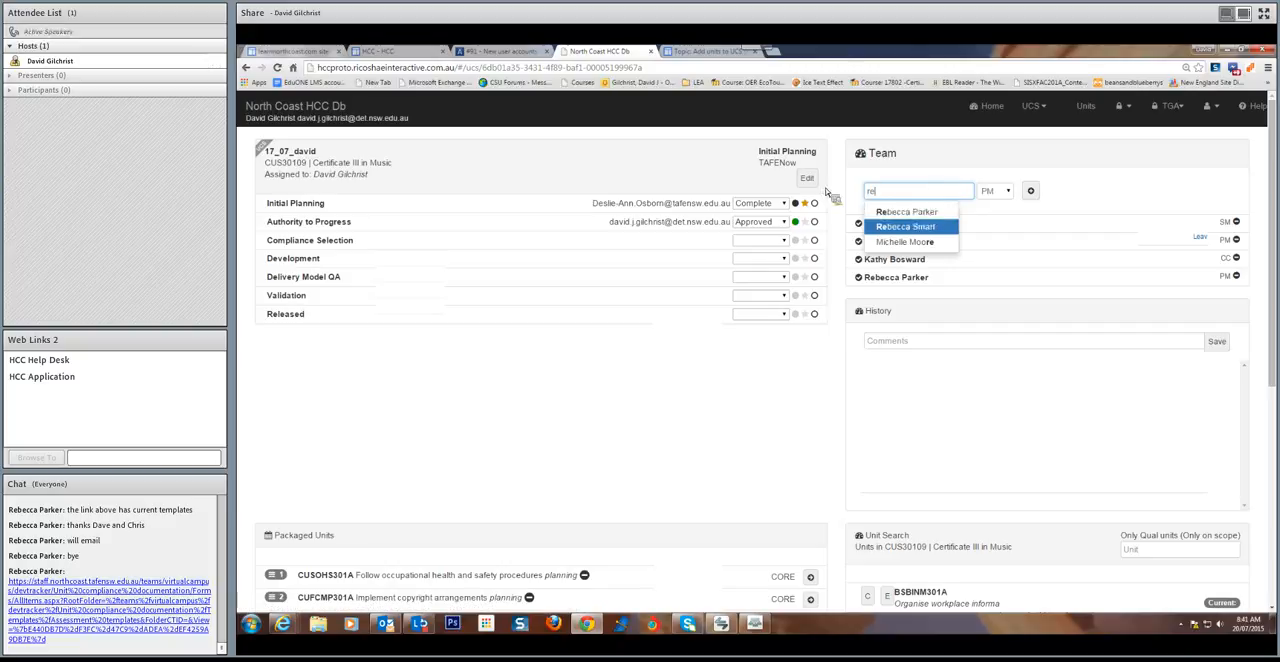
pyautogui.click(899, 228)
pyautogui.click(994, 190)
pyautogui.click(997, 247)
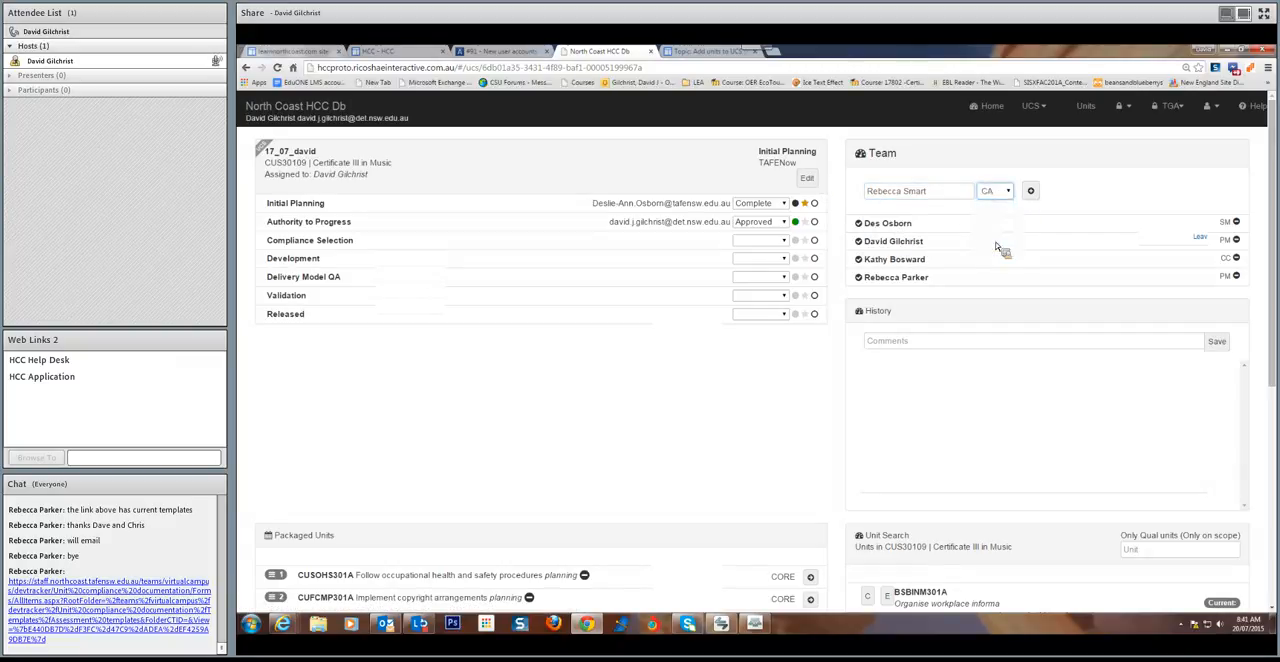
pyautogui.click(1031, 192)
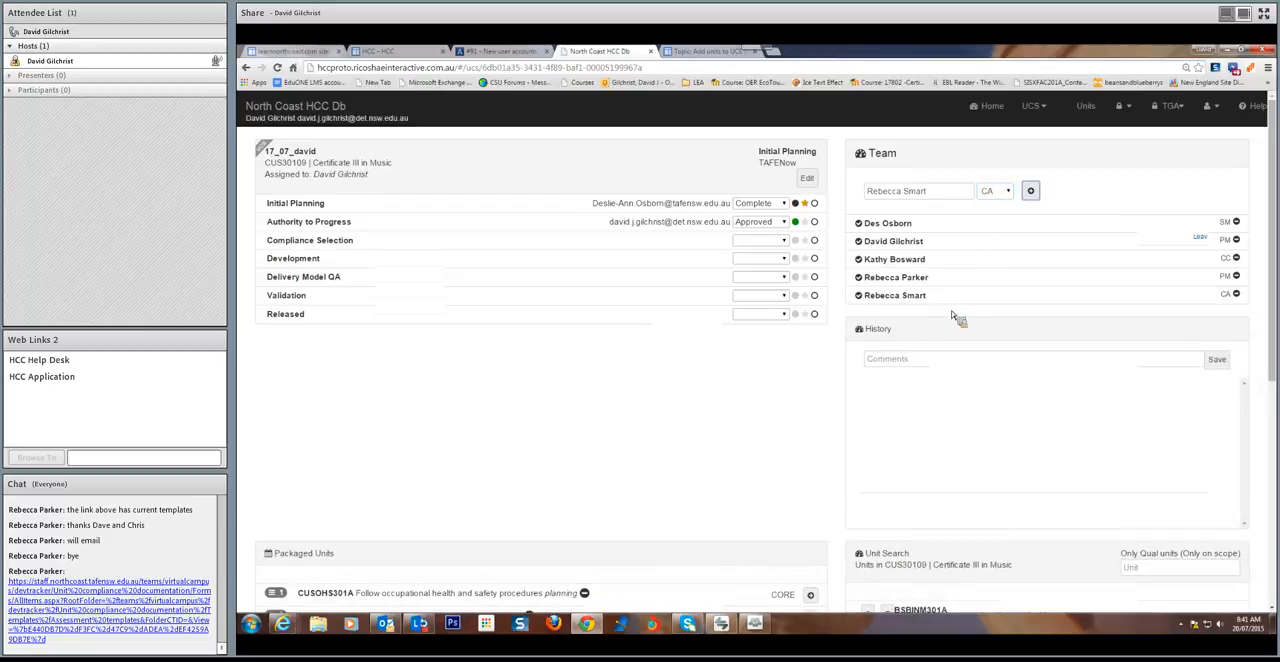
# Write a History comment saying "I will be on leave from 21.07 - 21.08" and that the newly added PM will manage
pyautogui.click(896, 359)
pyautogui.click(901, 362)
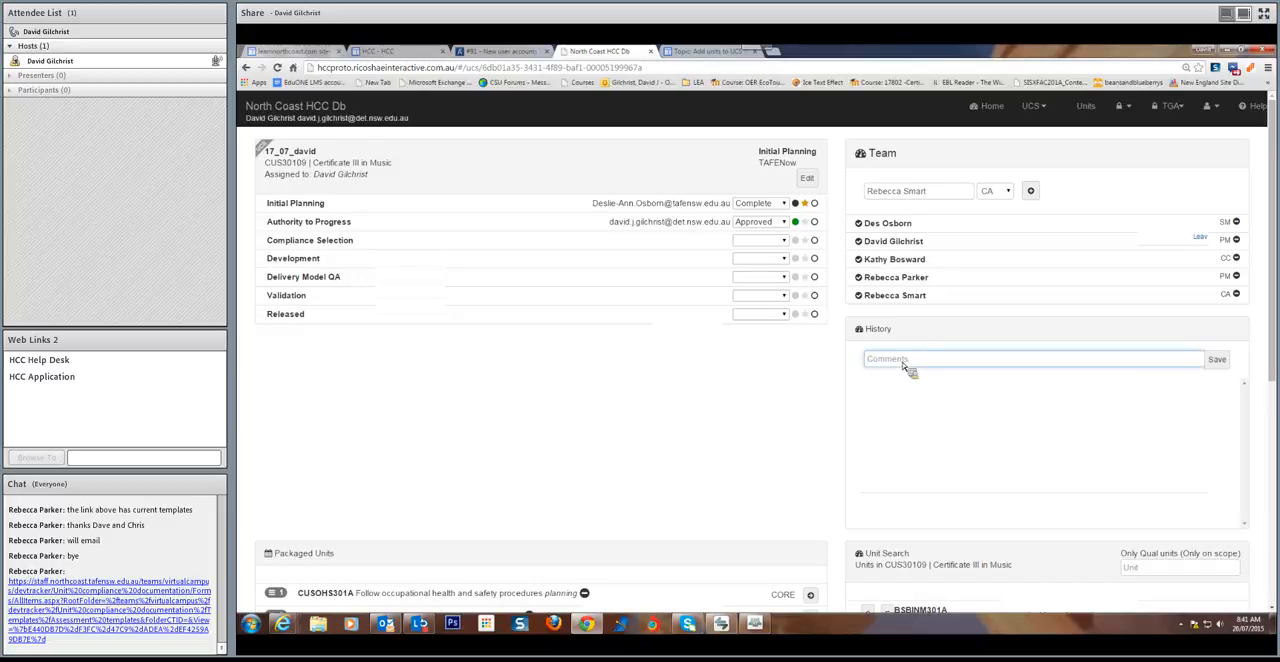
pyautogui.write('I will be on leave from 21.07 - 21.08 ans Rebbecca')
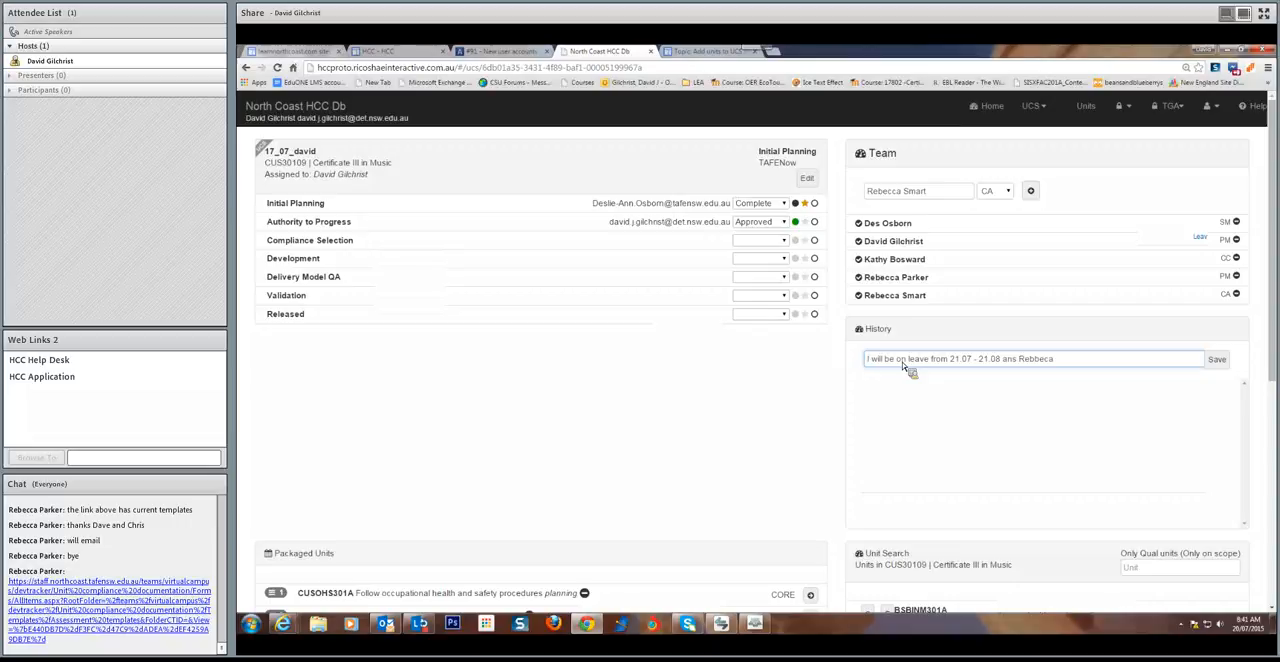
pyautogui.write('ca P will manage.')
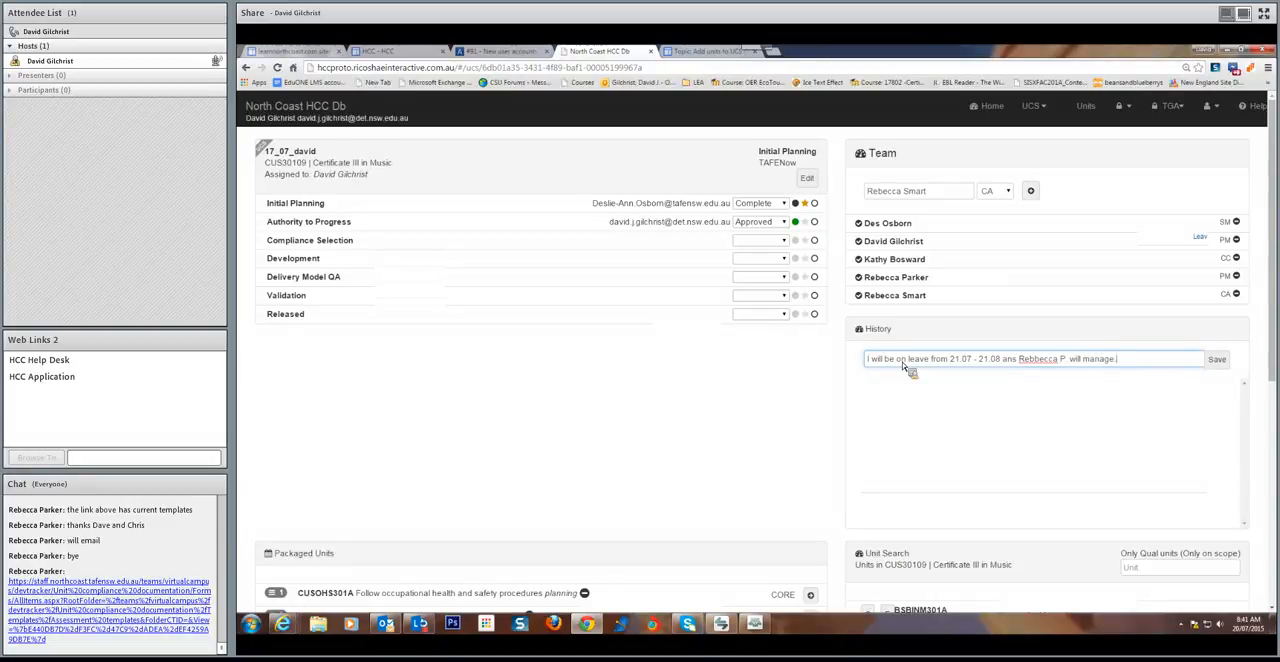
# Correct the misspelled colleague's name in the History comment using the suggested spelling, and save the comment
pyautogui.rightClick(1036, 362)
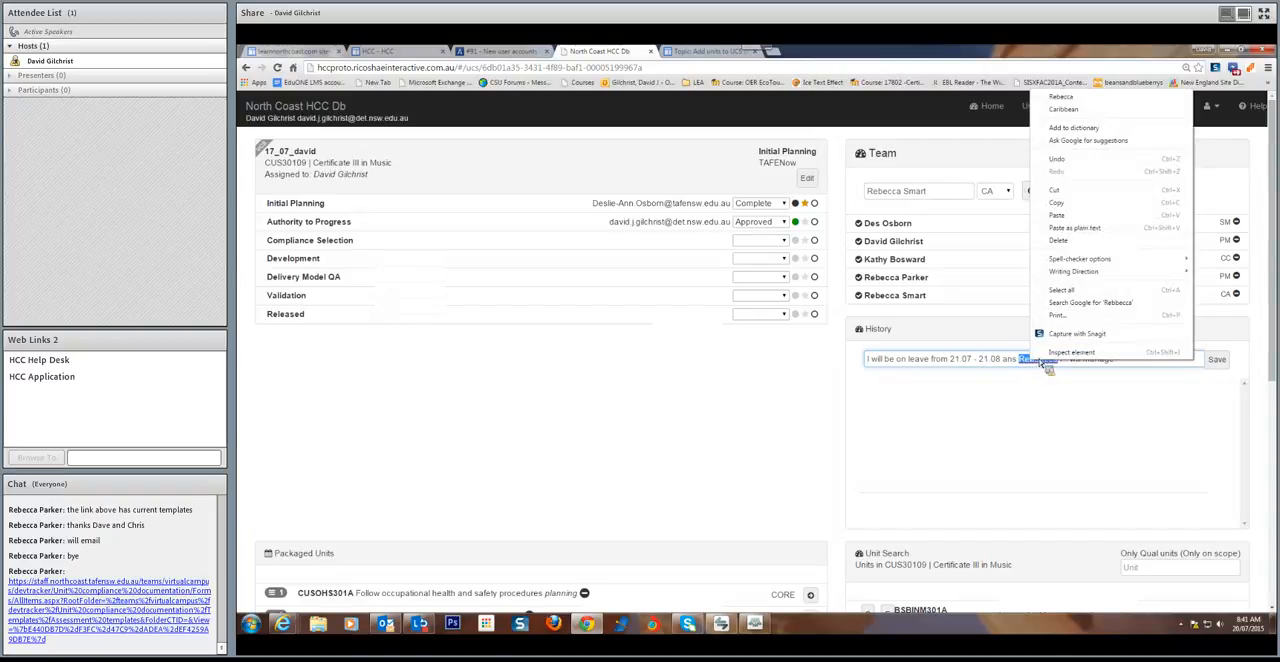
pyautogui.click(1062, 97)
pyautogui.click(1212, 362)
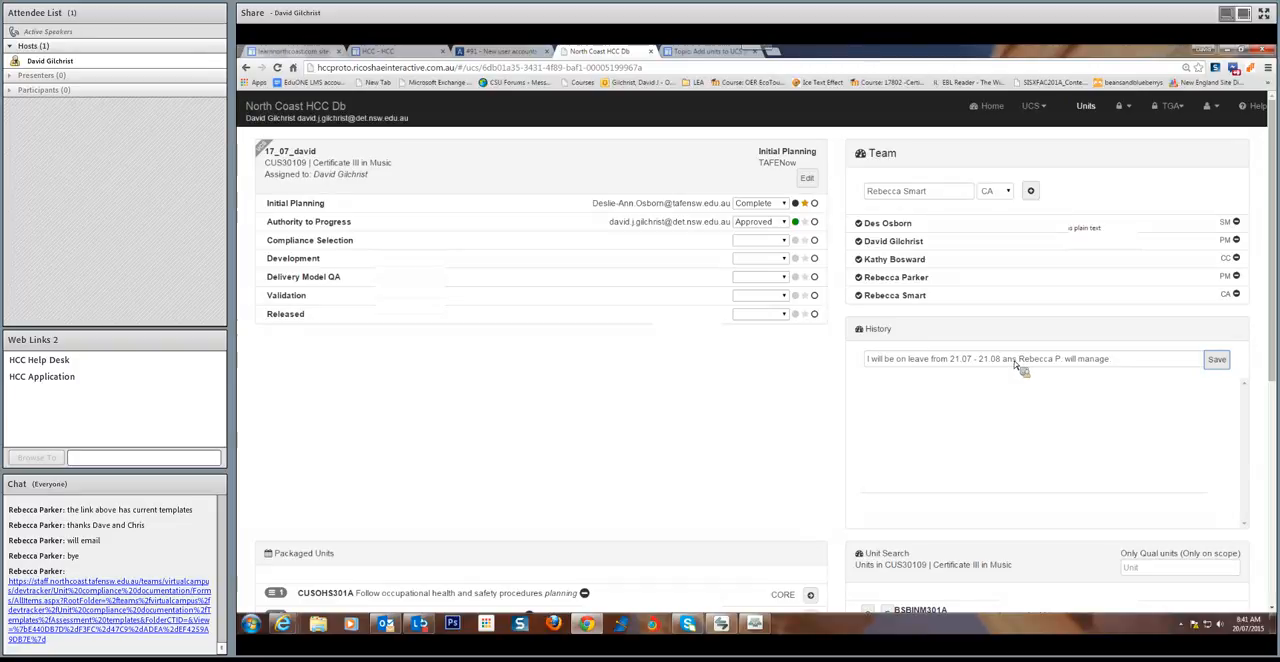
# Look up the team member who holds the CC role and add that person to the team again with the SME role
pyautogui.scroll(-2, 741, 433)
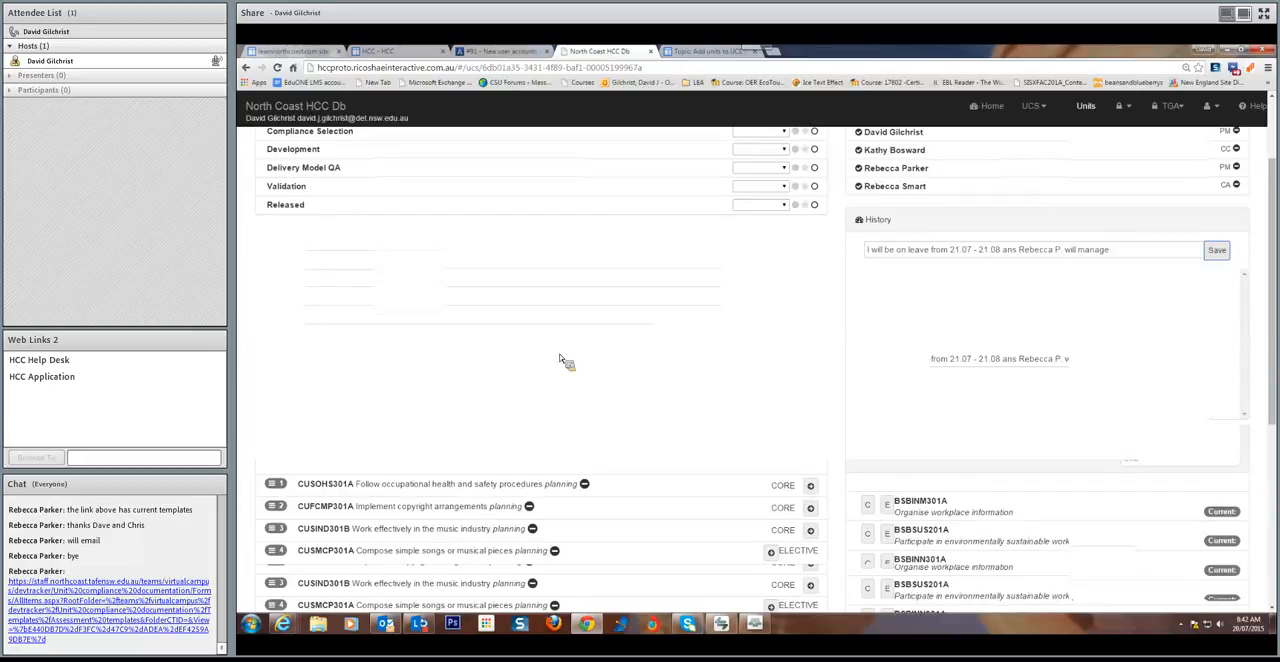
pyautogui.scroll(-2, 560, 360)
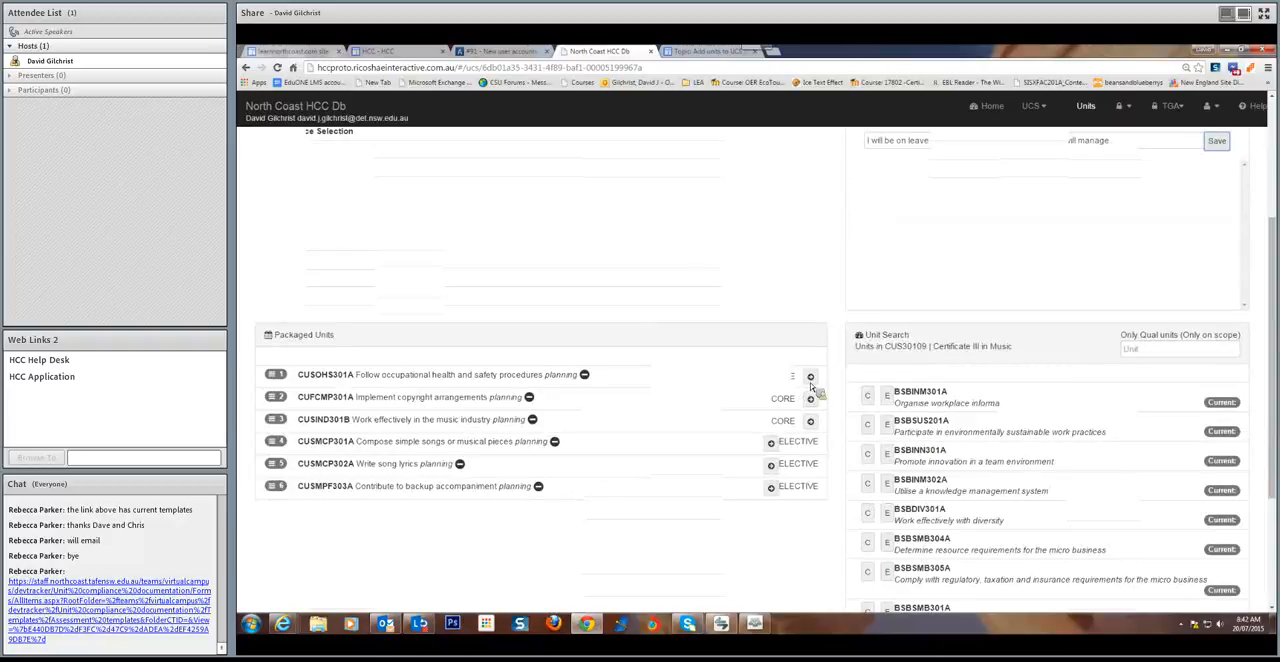
pyautogui.scroll(4, 383, 440)
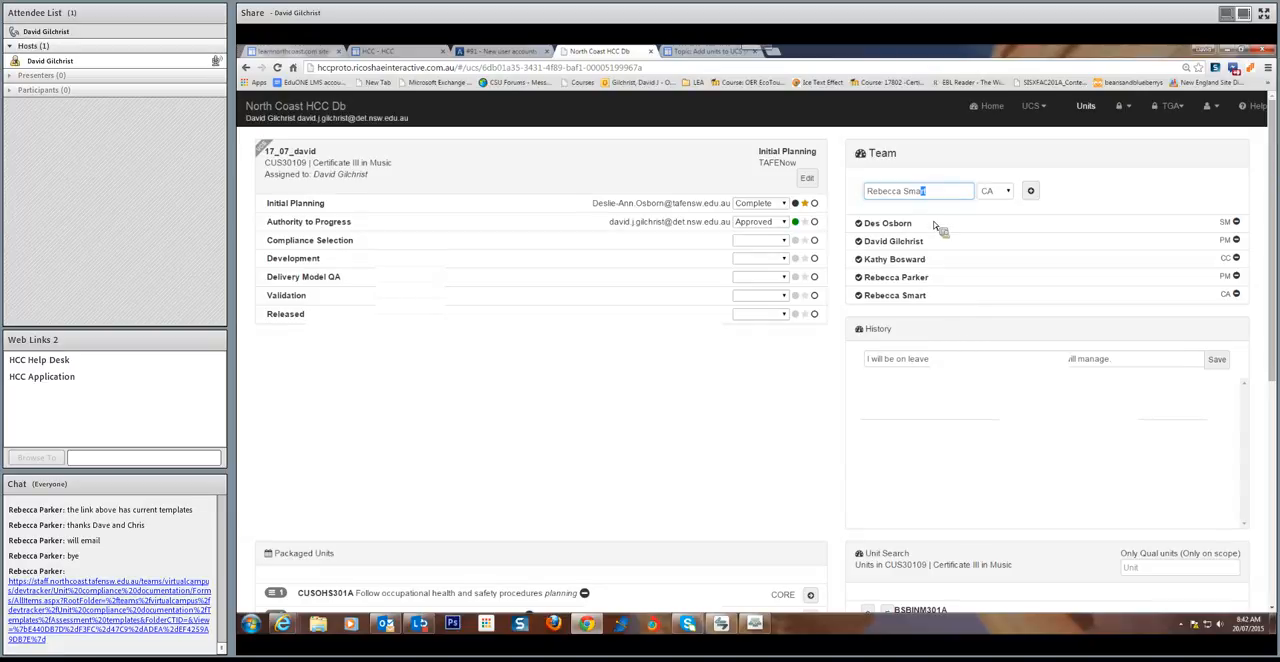
pyautogui.moveTo(932, 193); pyautogui.dragTo(846, 196)
pyautogui.write('k')
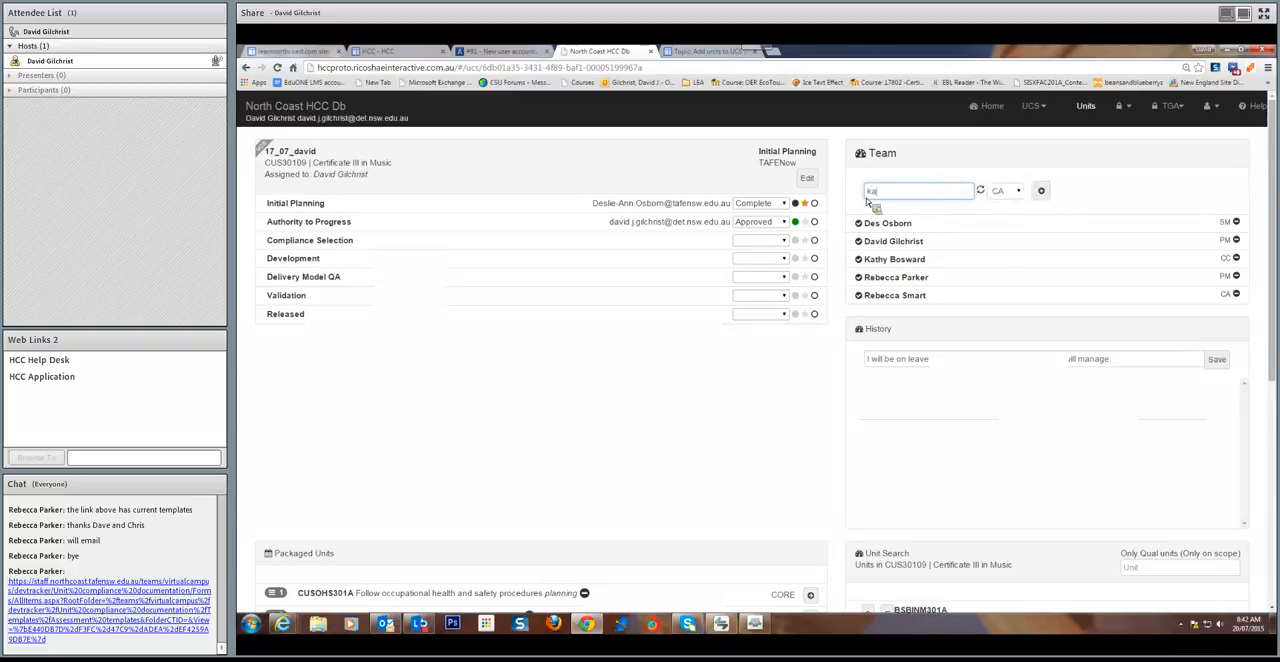
pyautogui.write('a')
pyautogui.click(905, 212)
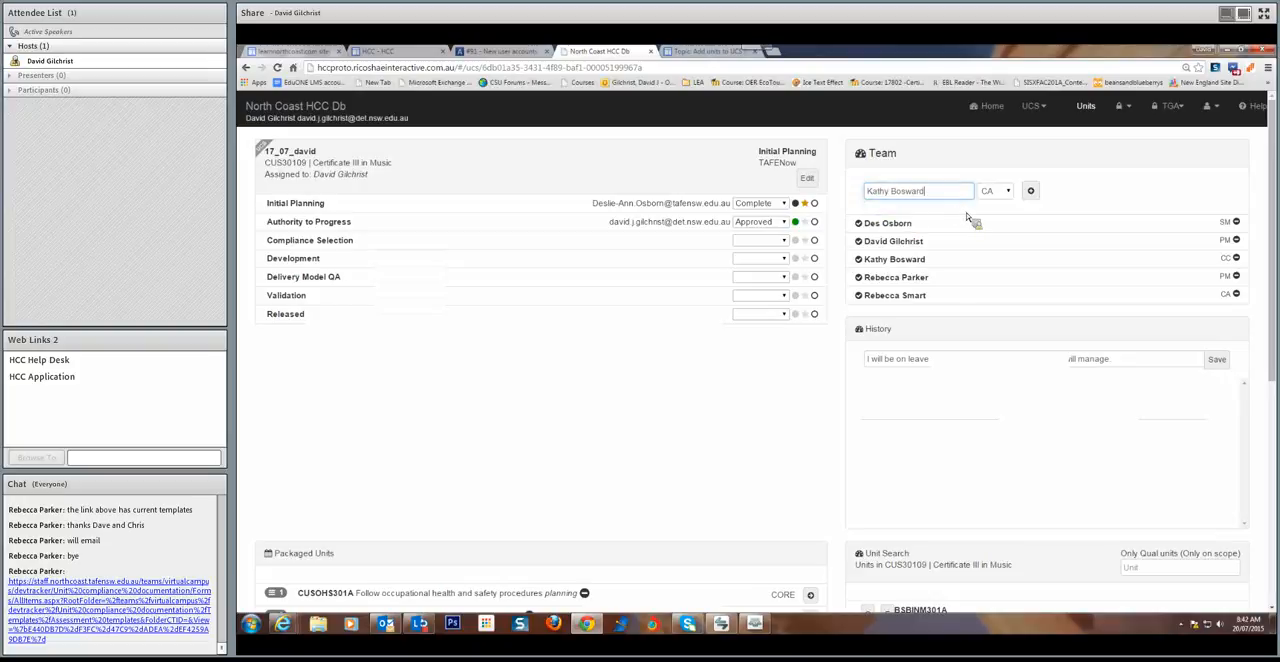
pyautogui.click(1007, 191)
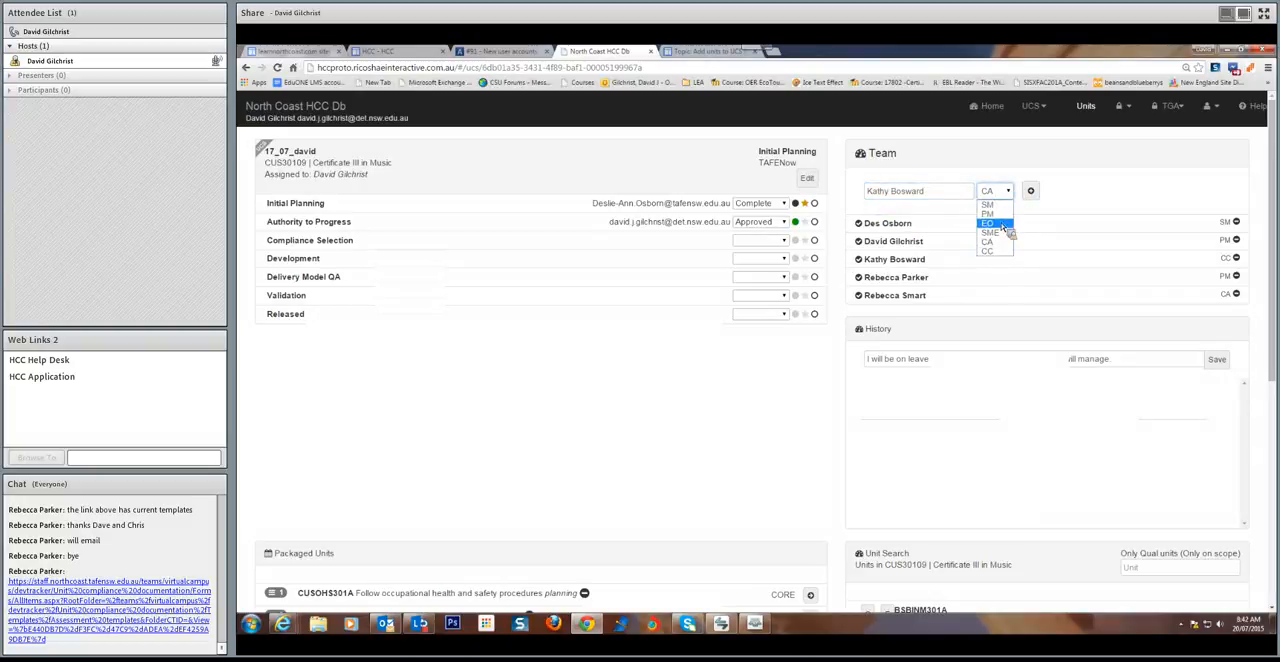
pyautogui.click(996, 232)
pyautogui.click(1032, 192)
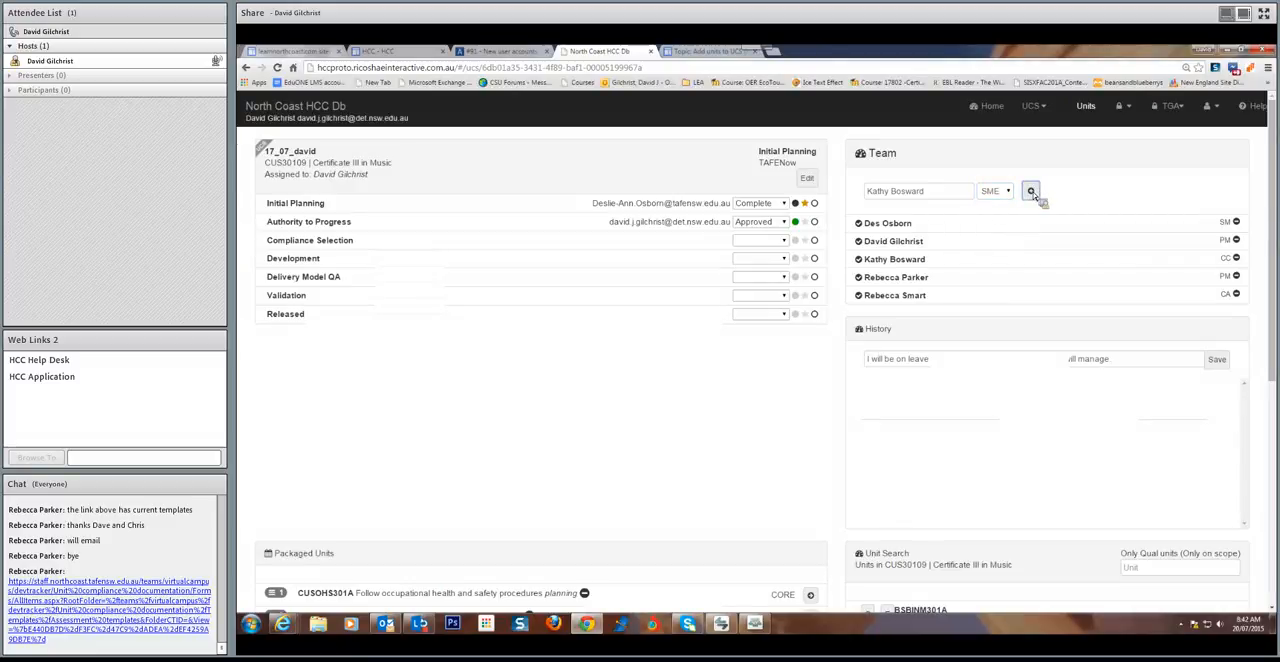